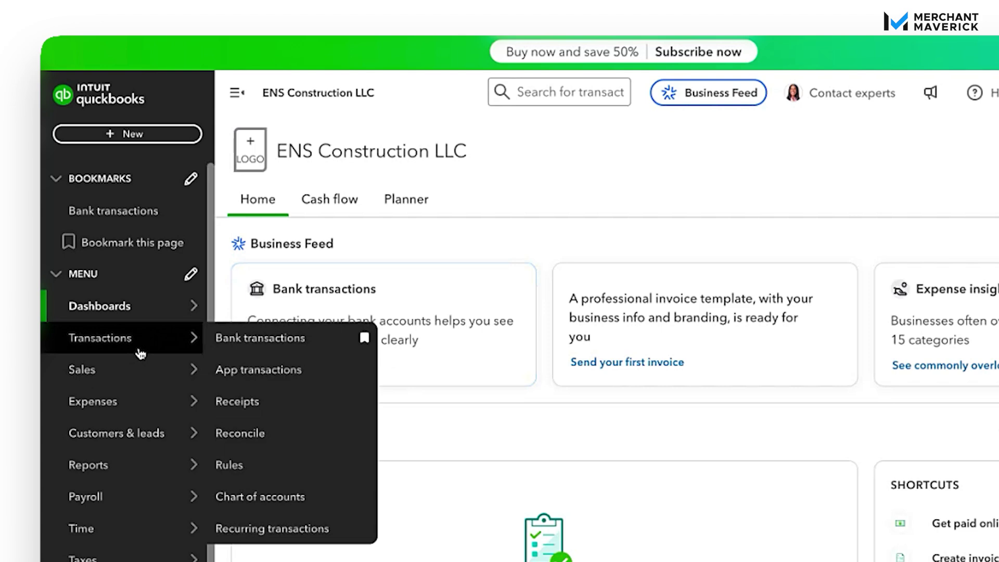
Go to Bank transactions and start connecting a new bank or payment account
{"action": "left_click", "coordinate": [238, 344]}
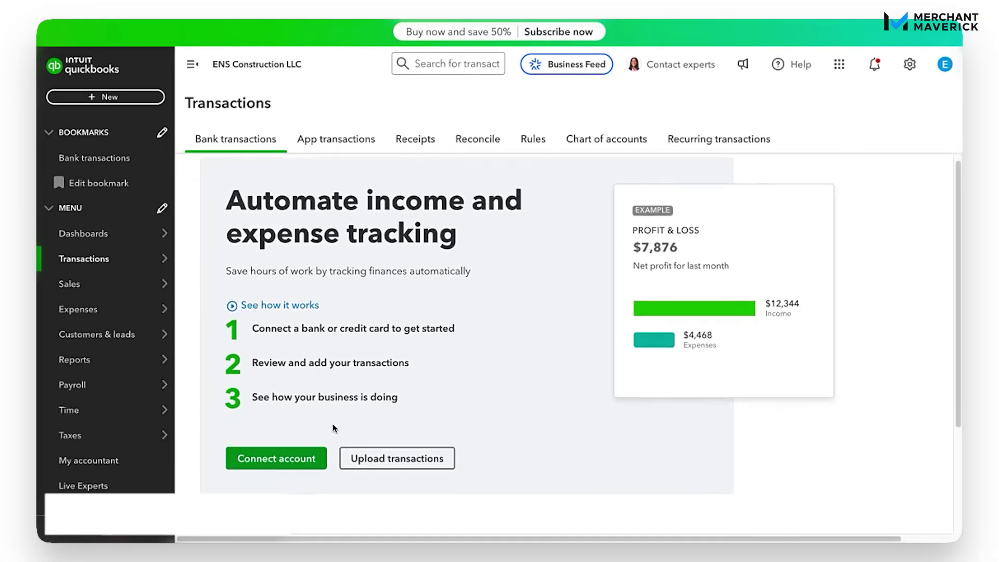
{"action": "left_click", "coordinate": [286, 459]}
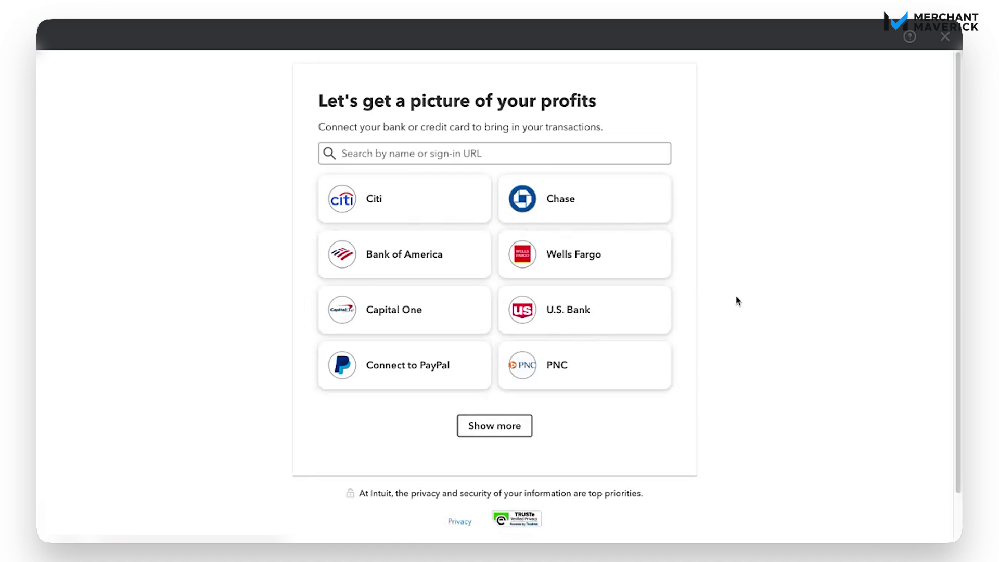
Search the providers for 'square' and choose Connect to Square
{"action": "left_click", "coordinate": [586, 155]}
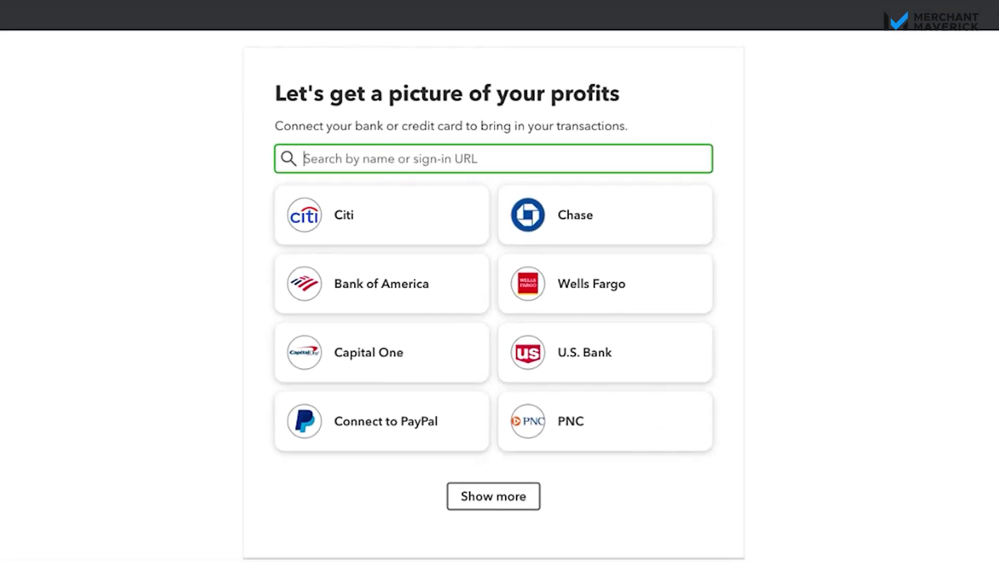
{"action": "type", "text": "square"}
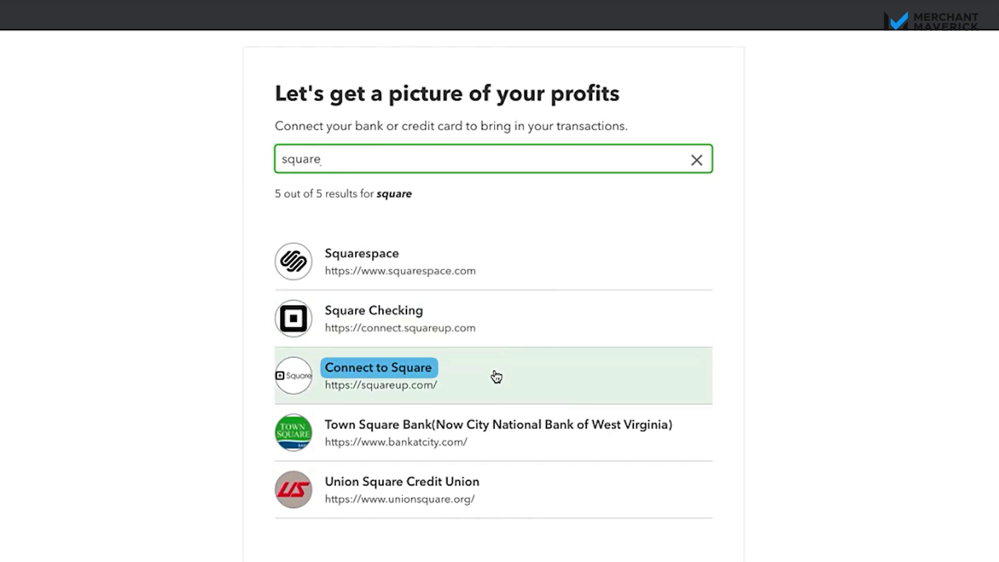
{"action": "left_click", "coordinate": [497, 377]}
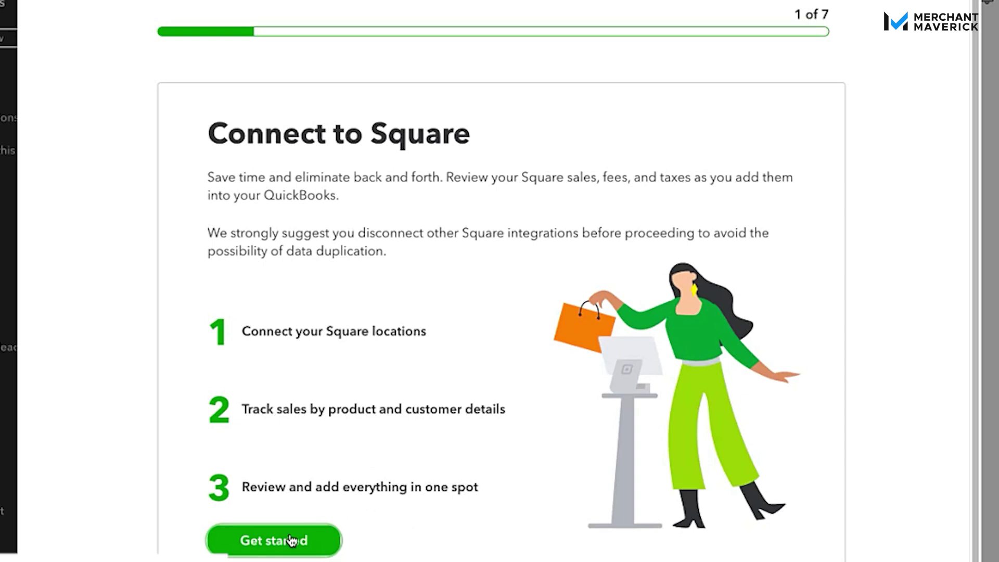
Start the Square setup and grant QuickBooks permission to access Square data
{"action": "left_click", "coordinate": [275, 541]}
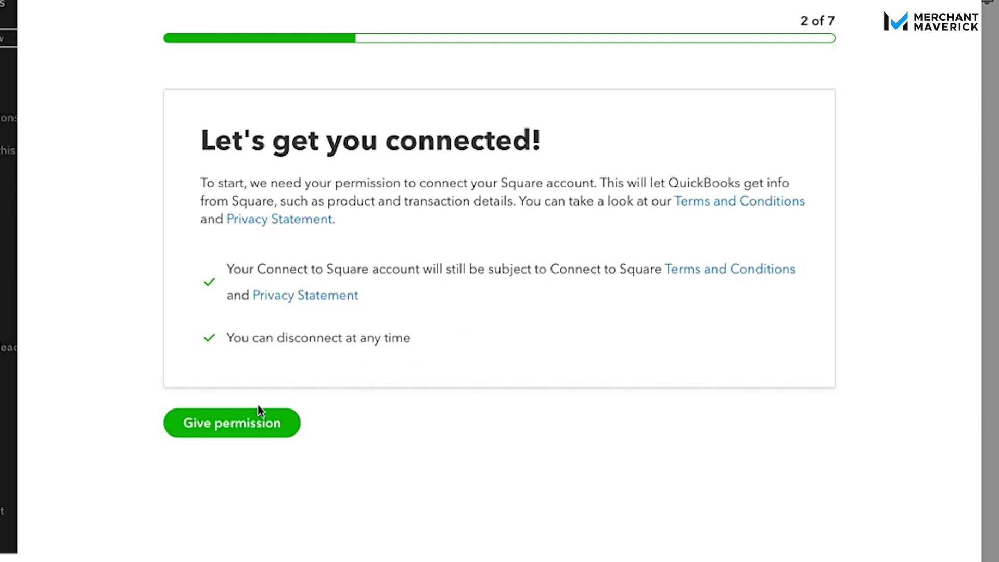
{"action": "left_click", "coordinate": [251, 430]}
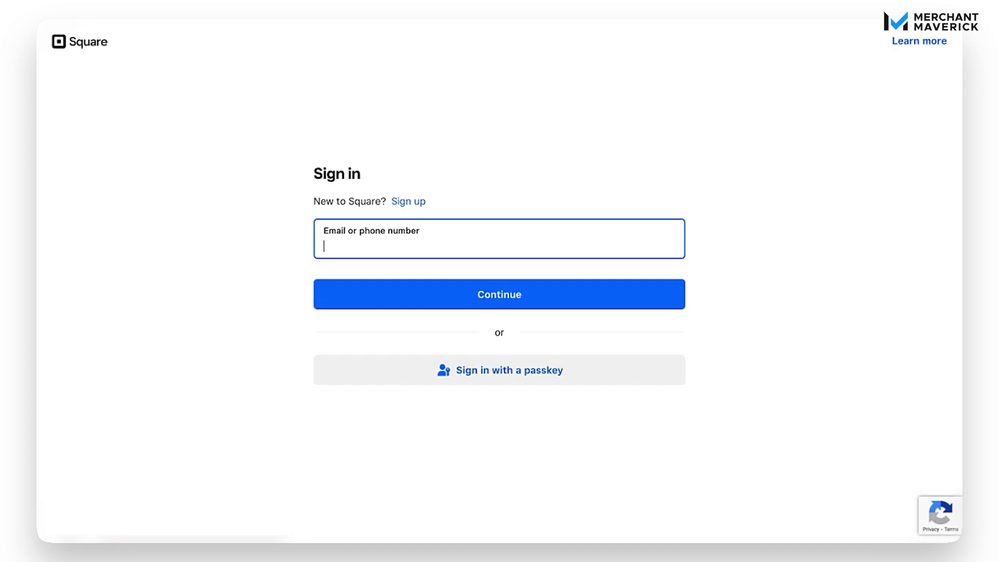
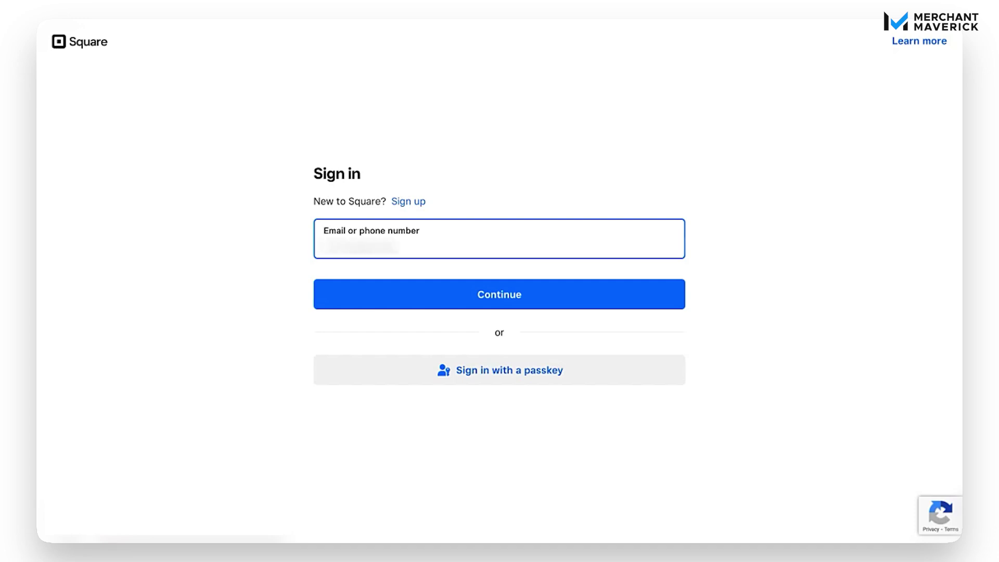
Sign in to the Square account with its email and password
{"action": "left_click", "coordinate": [568, 300]}
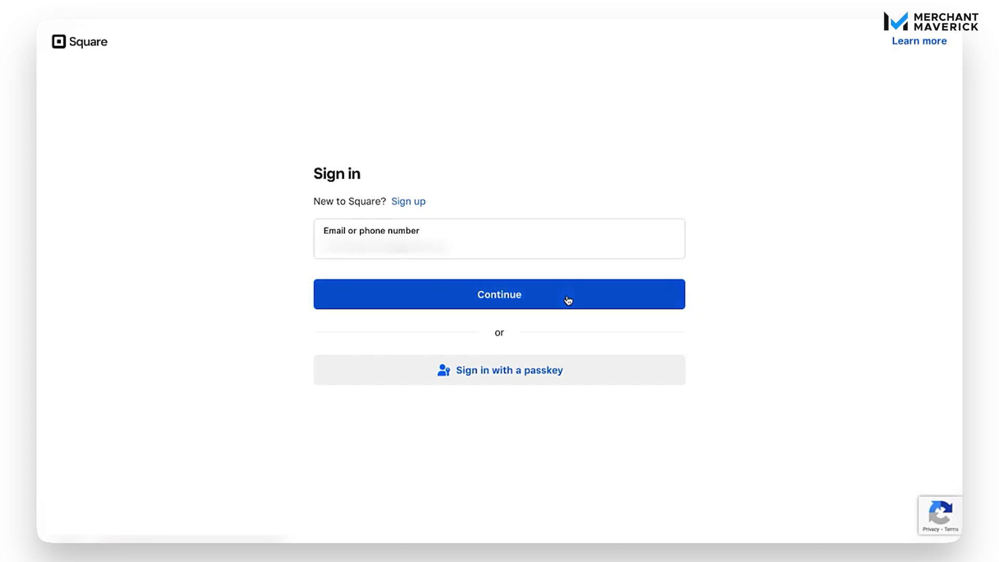
{"action": "type", "text": "•"}
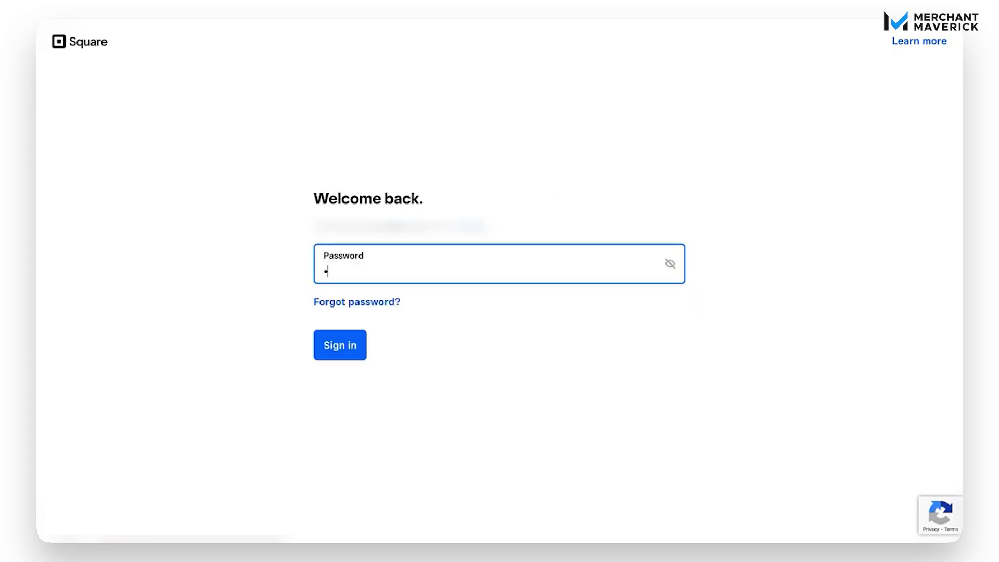
{"action": "type", "text": "••••••••••••••"}
{"action": "left_click", "coordinate": [338, 350]}
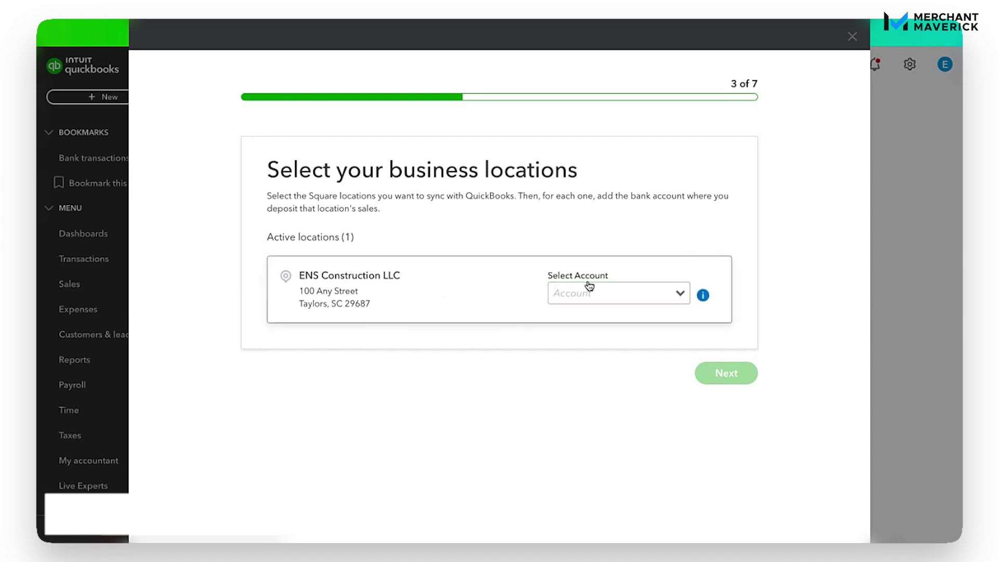
Deposit ENS Construction LLC's Square sales into the Cash account and continue
{"action": "left_click", "coordinate": [678, 300]}
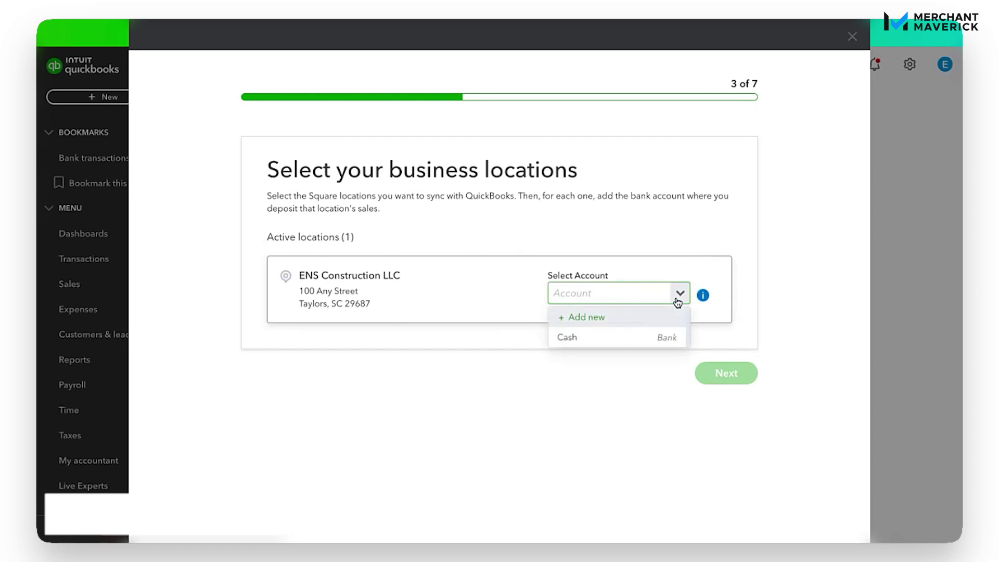
{"action": "left_click", "coordinate": [609, 339]}
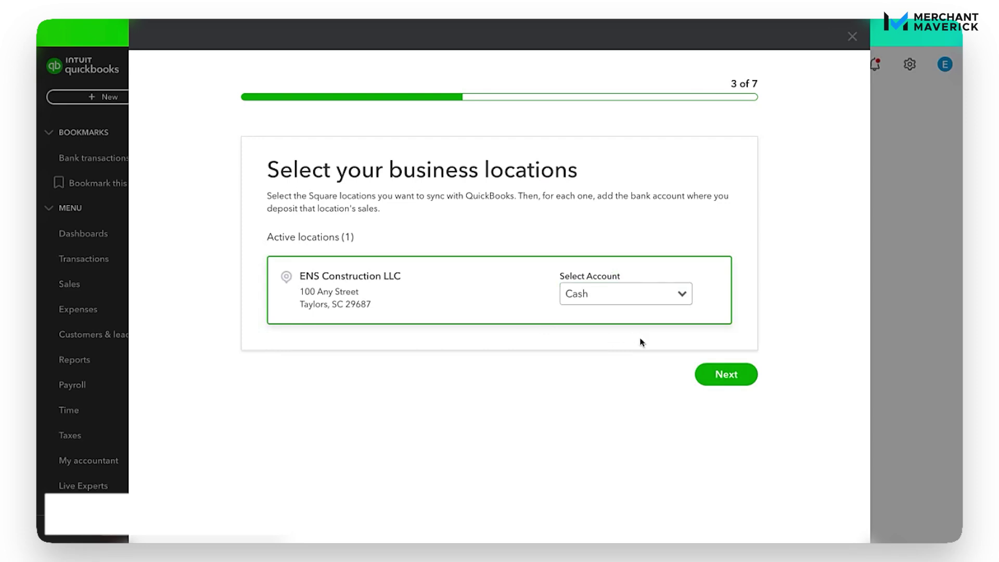
{"action": "left_click", "coordinate": [717, 374]}
{"action": "scroll", "coordinate": [500, 168], "scroll_direction": "down", "scroll_amount": 2}
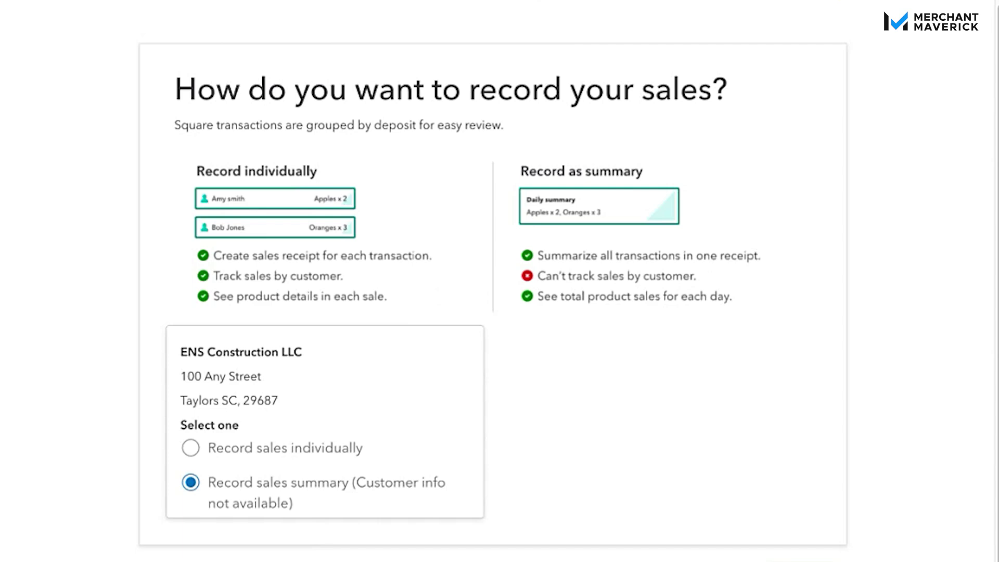
Switch ENS Construction LLC to record each Square sale individually and continue
{"action": "left_click", "coordinate": [194, 450]}
{"action": "left_click", "coordinate": [725, 501]}
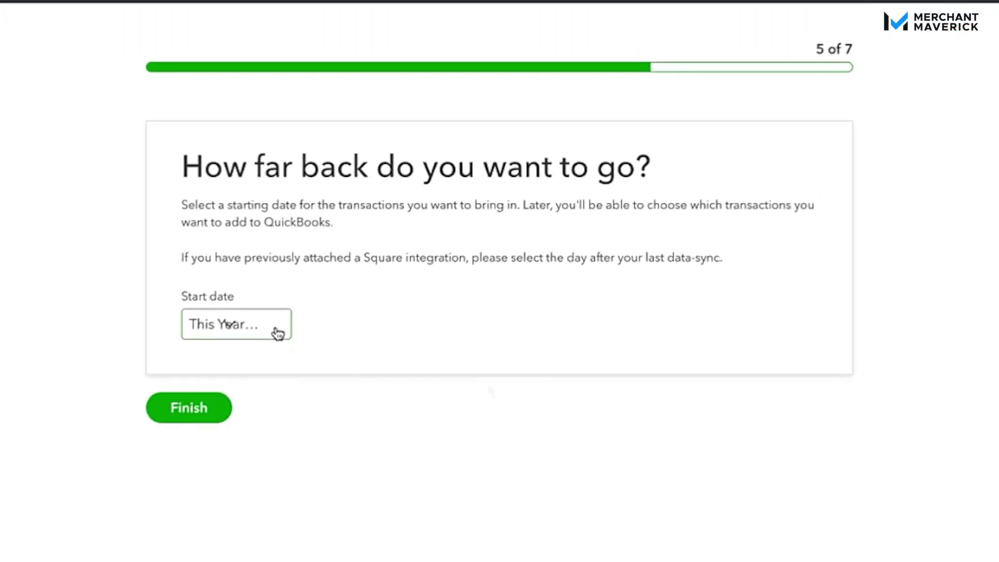
Set the import start date to This Year (1/1/2025) and finish the setup
{"action": "left_click", "coordinate": [337, 289]}
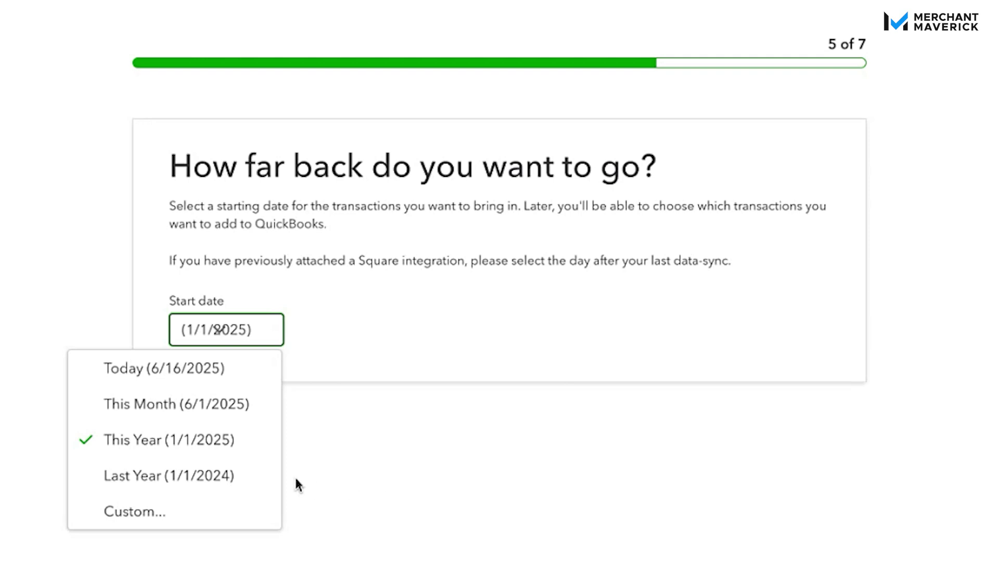
{"action": "left_click", "coordinate": [221, 439]}
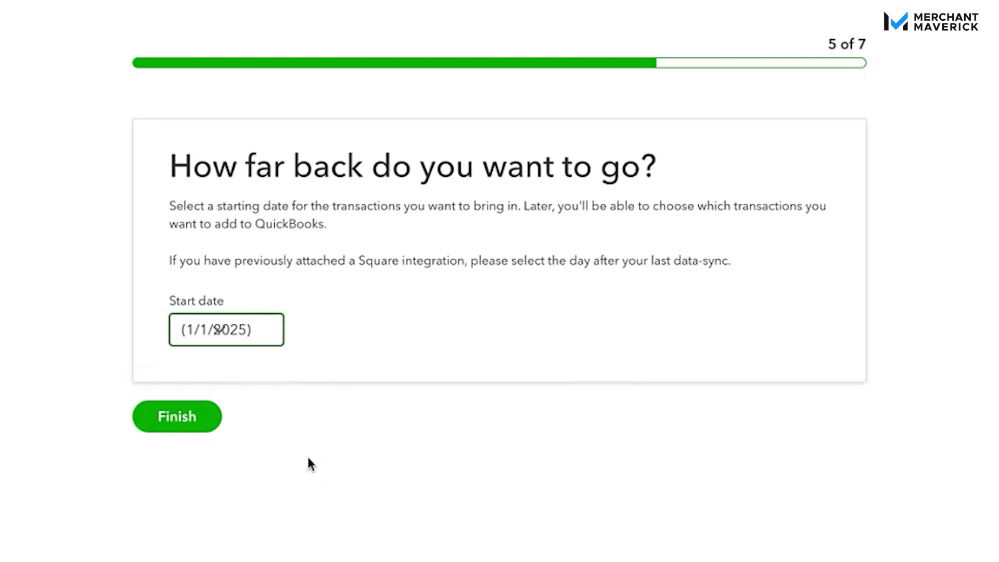
{"action": "left_click", "coordinate": [191, 429]}
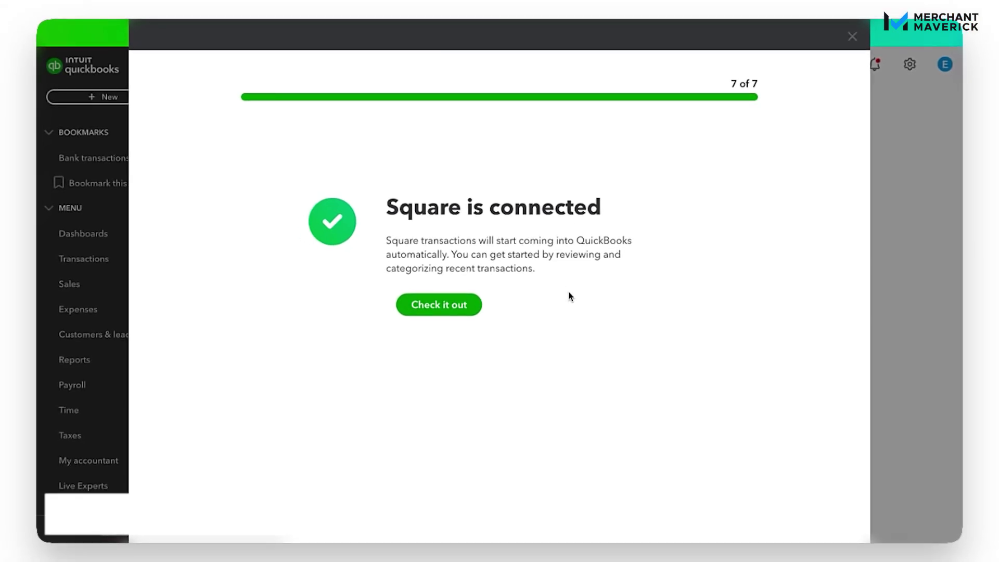
Choose Check it out to view the Square app transactions awaiting review
{"action": "left_click", "coordinate": [433, 309]}
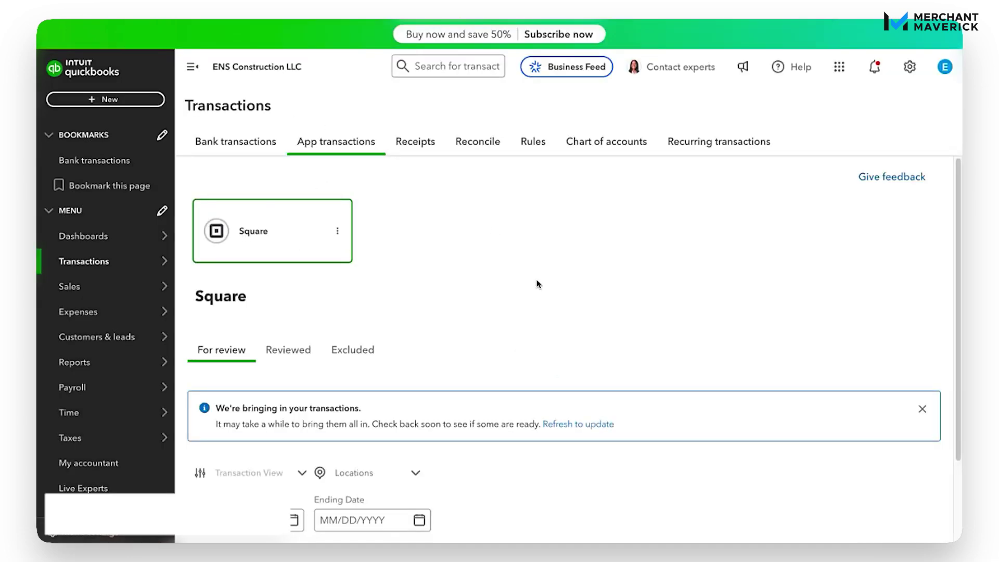
{"action": "scroll", "coordinate": [537, 284], "scroll_direction": "down", "scroll_amount": 2}
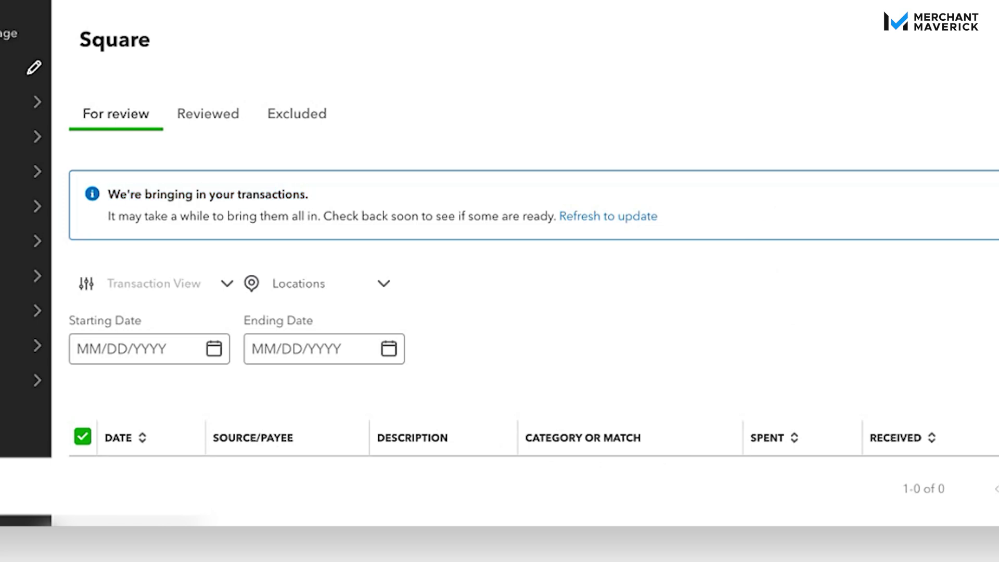
Reload the imported Square sales and expand the $700.00 John Smith kitchen cabinets sale
{"action": "left_click", "coordinate": [625, 219]}
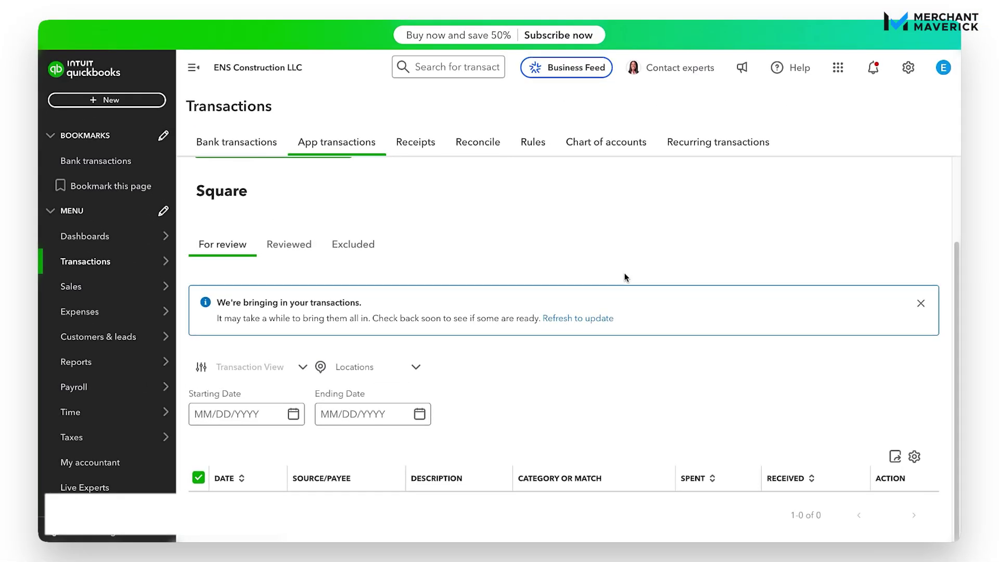
{"action": "left_click", "coordinate": [581, 318]}
{"action": "scroll", "coordinate": [719, 316], "scroll_direction": "down", "scroll_amount": 1}
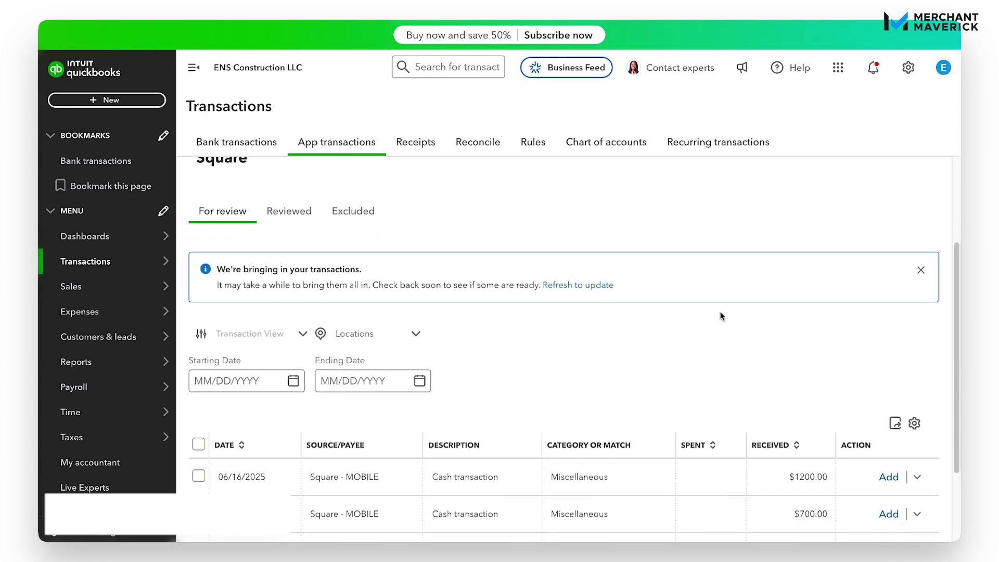
{"action": "scroll", "coordinate": [720, 316], "scroll_direction": "down", "scroll_amount": 3}
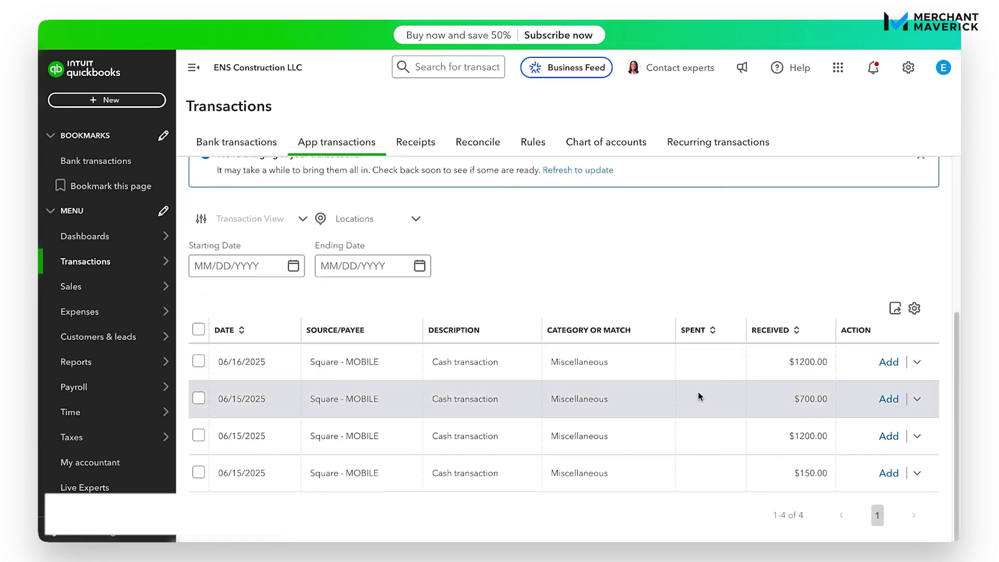
{"action": "left_click", "coordinate": [664, 401]}
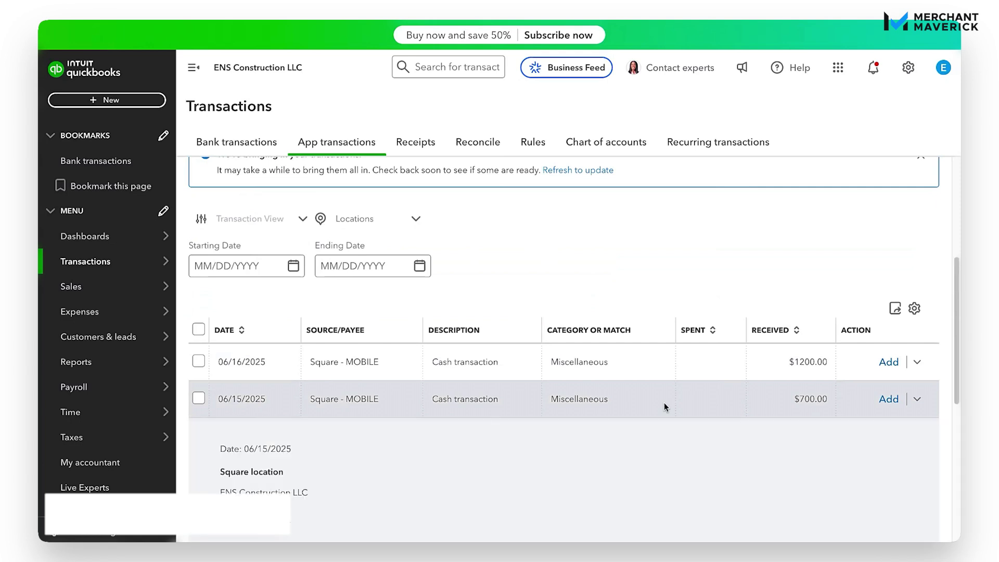
{"action": "scroll", "coordinate": [750, 380], "scroll_direction": "down", "scroll_amount": 2}
{"action": "scroll", "coordinate": [750, 383], "scroll_direction": "down", "scroll_amount": 2}
{"action": "scroll", "coordinate": [750, 382], "scroll_direction": "down", "scroll_amount": 1}
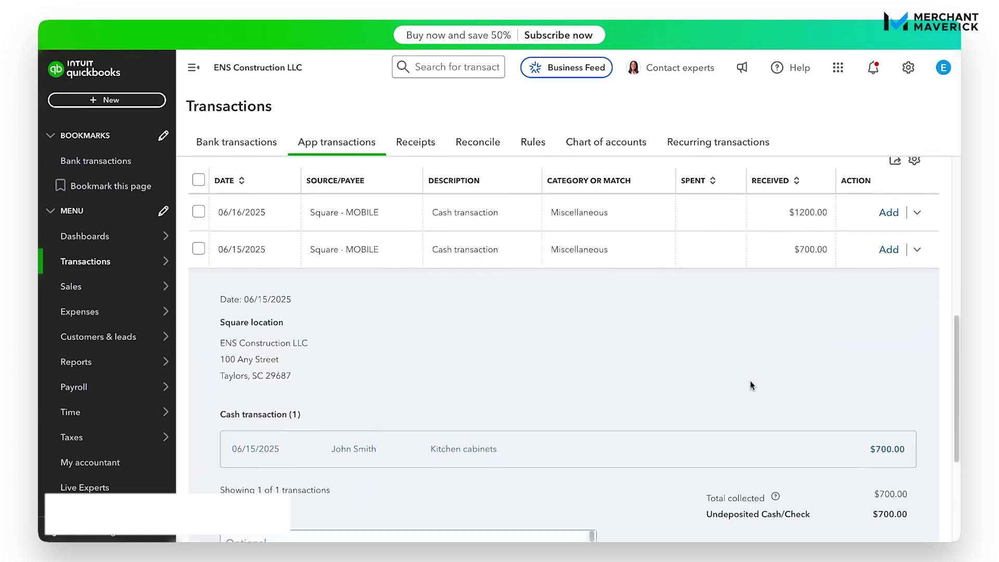
{"action": "scroll", "coordinate": [750, 383], "scroll_direction": "down", "scroll_amount": 2}
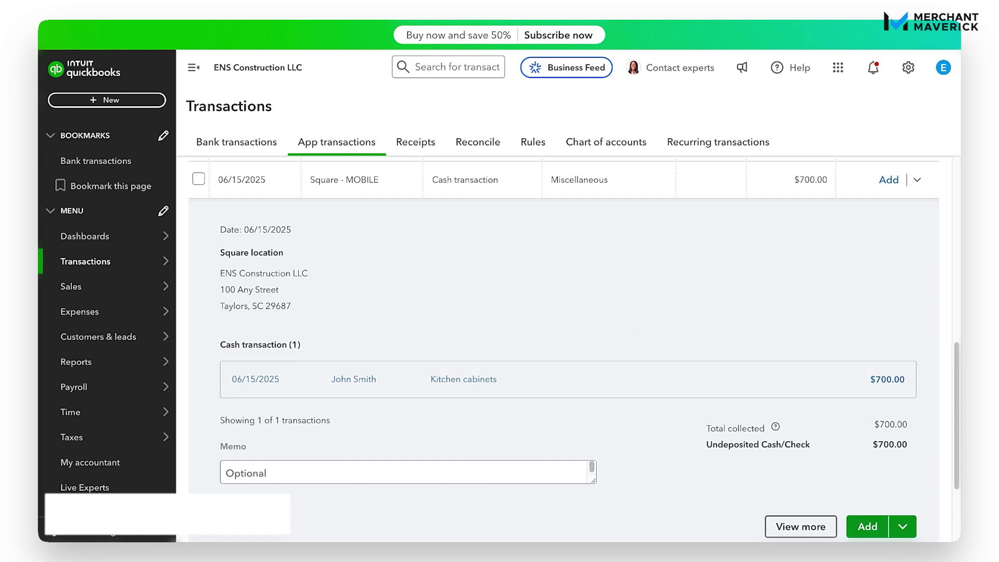
{"action": "scroll", "coordinate": [445, 436], "scroll_direction": "up", "scroll_amount": 2}
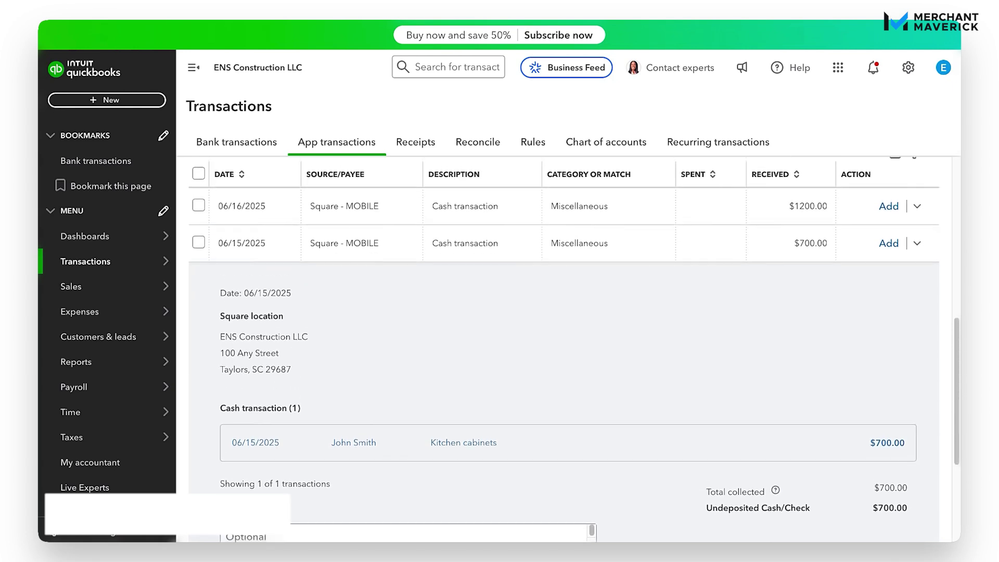
Review the Kitchen cabinets sale's customer match, keeping John Smith
{"action": "left_click", "coordinate": [379, 446]}
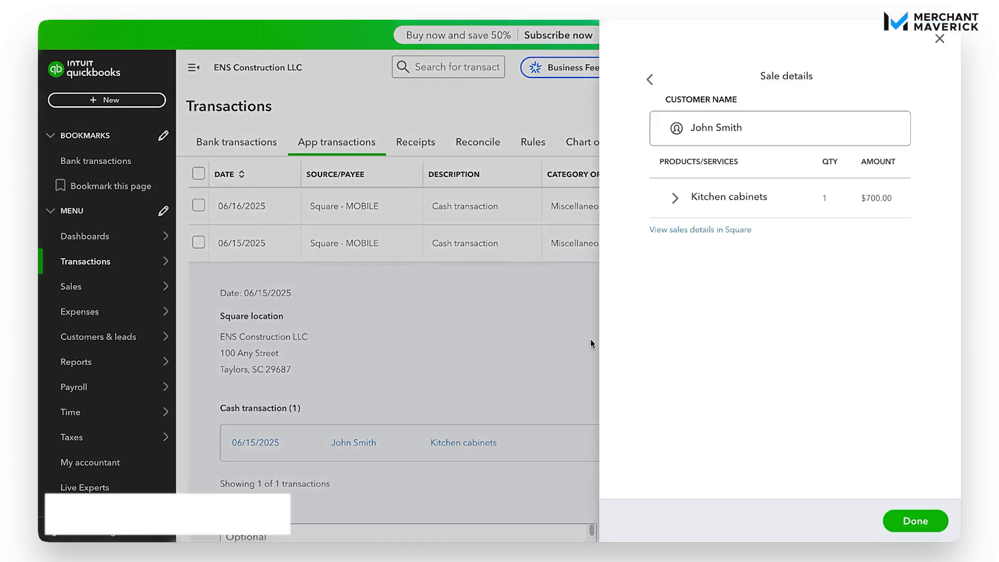
{"action": "left_click", "coordinate": [775, 134]}
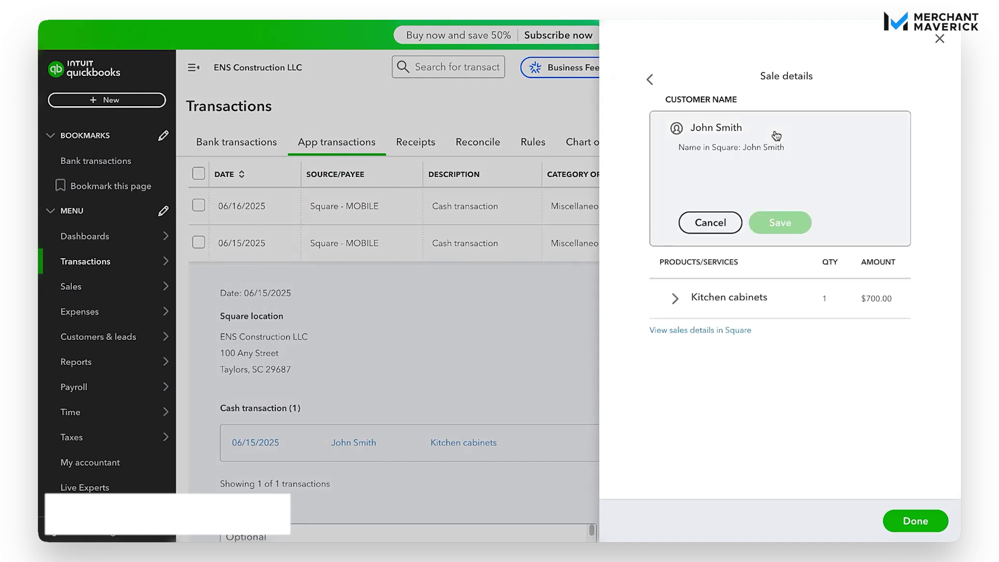
{"action": "left_click", "coordinate": [837, 196]}
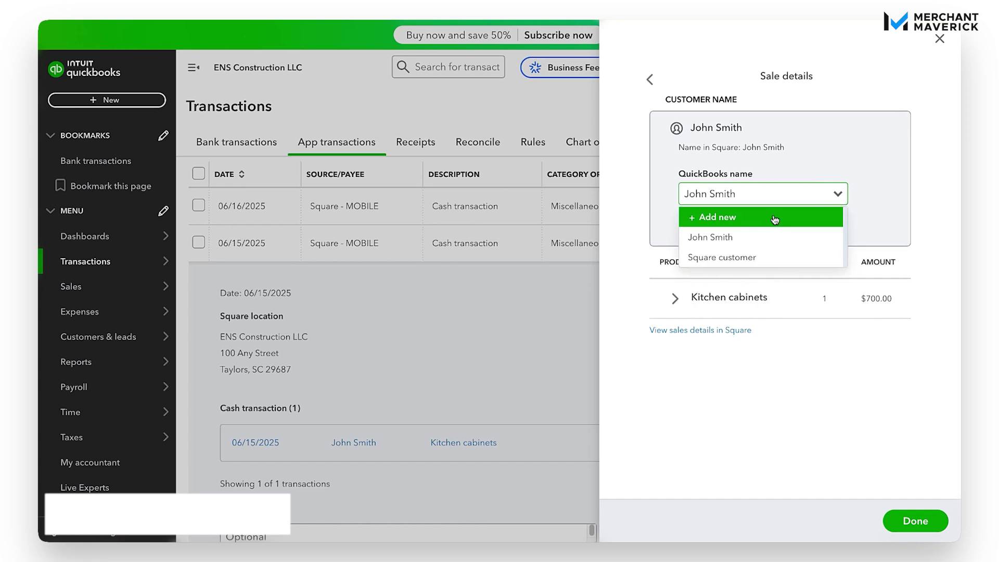
{"action": "left_click", "coordinate": [863, 178]}
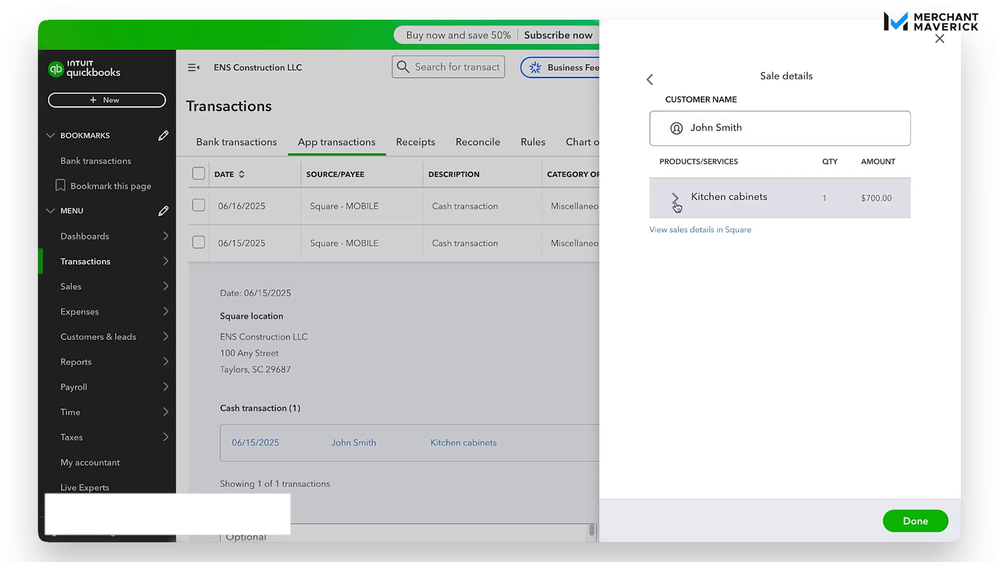
Leave the Kitchen cabinets item match unchanged and close the sale details
{"action": "left_click", "coordinate": [675, 201]}
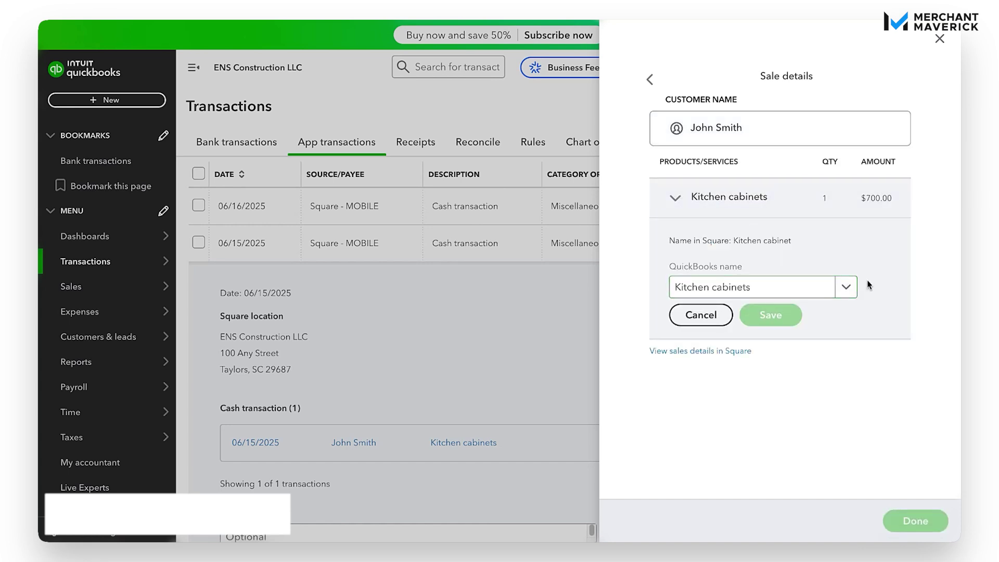
{"action": "left_click", "coordinate": [847, 286]}
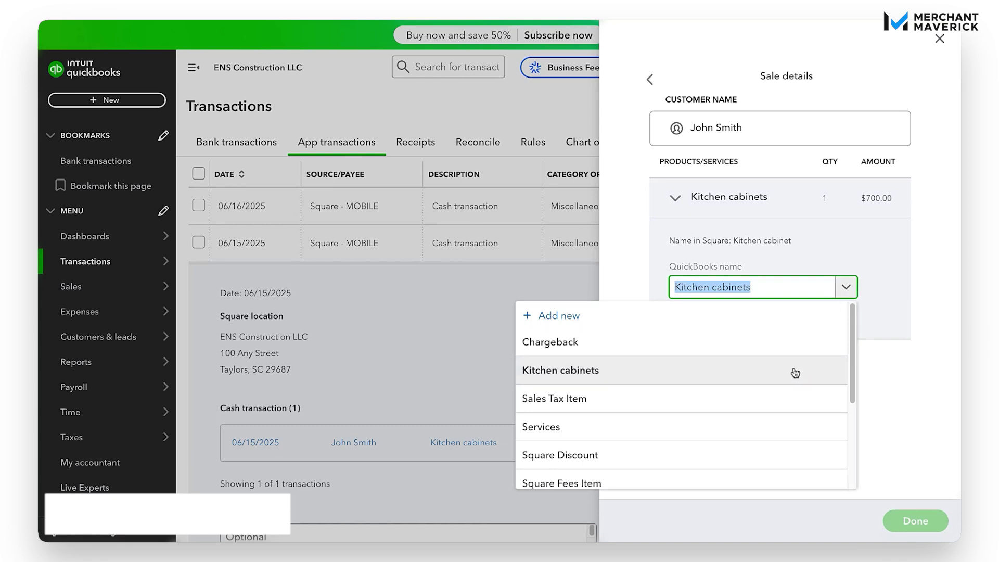
{"action": "scroll", "coordinate": [795, 375], "scroll_direction": "down", "scroll_amount": 1}
{"action": "scroll", "coordinate": [796, 375], "scroll_direction": "down", "scroll_amount": 1}
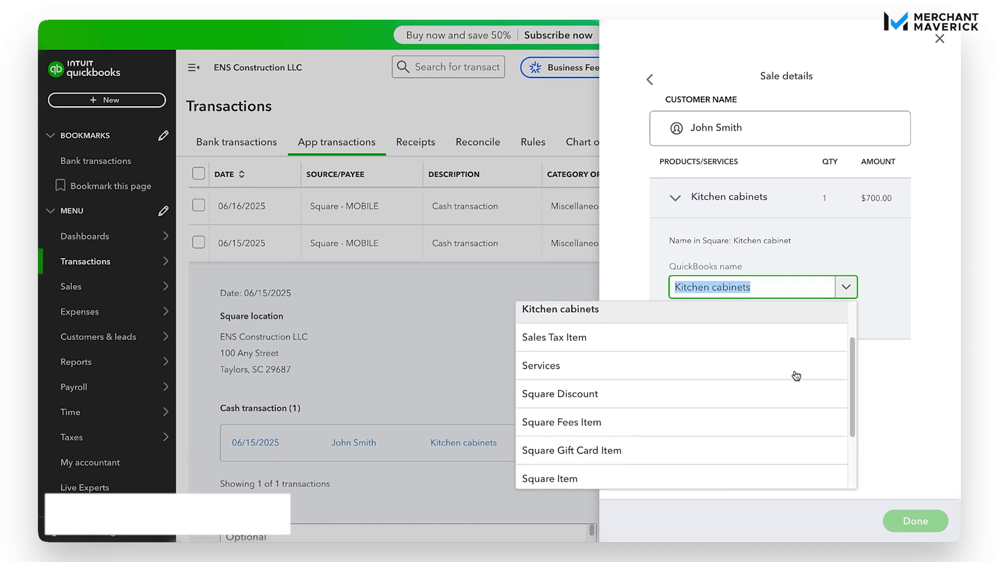
{"action": "scroll", "coordinate": [795, 376], "scroll_direction": "down", "scroll_amount": 1}
{"action": "scroll", "coordinate": [682, 394], "scroll_direction": "up", "scroll_amount": 1}
{"action": "left_click", "coordinate": [897, 284]}
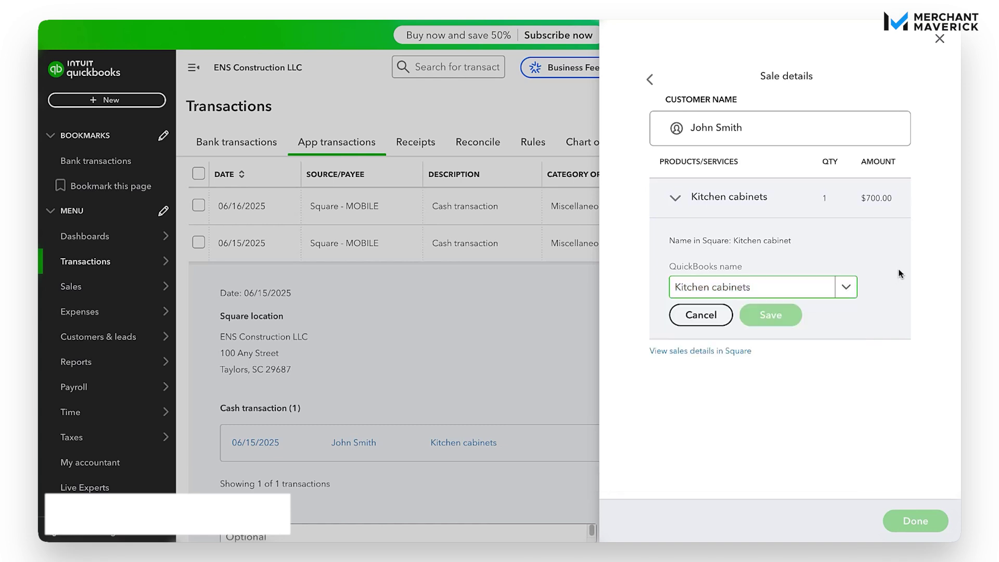
{"action": "left_click", "coordinate": [703, 315]}
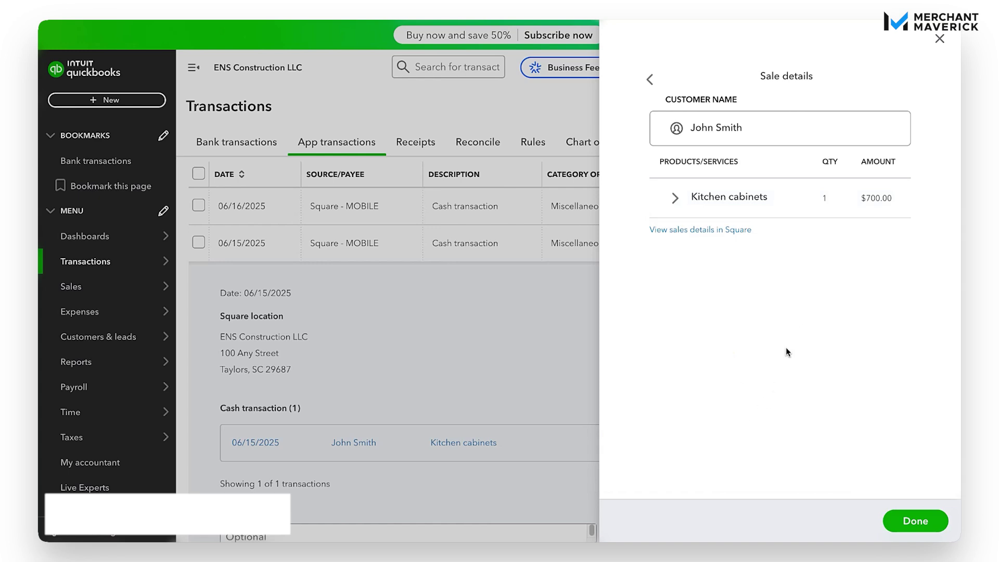
{"action": "left_click", "coordinate": [917, 528]}
{"action": "scroll", "coordinate": [739, 385], "scroll_direction": "down", "scroll_amount": 2}
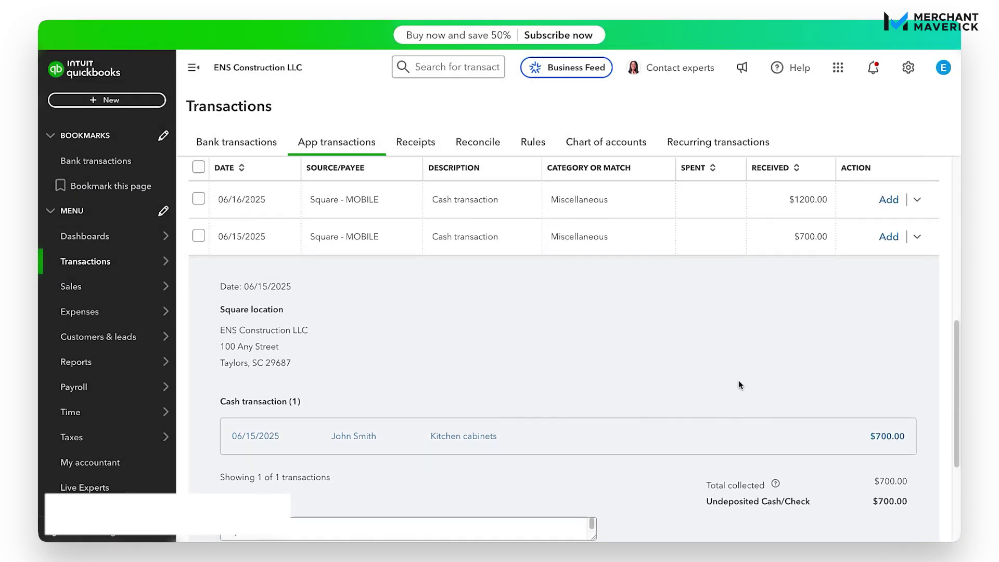
{"action": "scroll", "coordinate": [739, 384], "scroll_direction": "down", "scroll_amount": 2}
Add the $700 Square sale, then confirm its sales receipt under Reviewed
{"action": "left_click", "coordinate": [378, 434]}
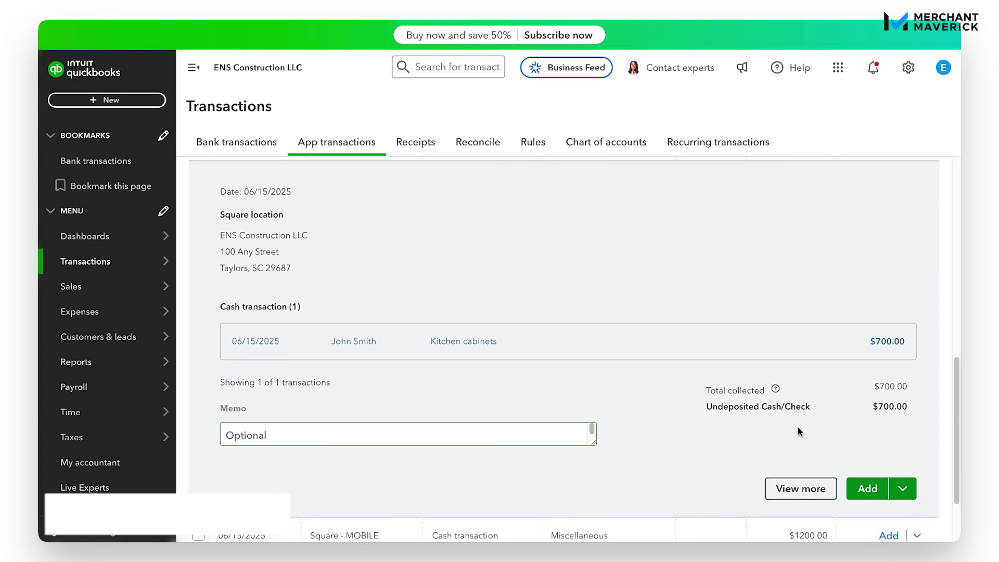
{"action": "left_click", "coordinate": [873, 490]}
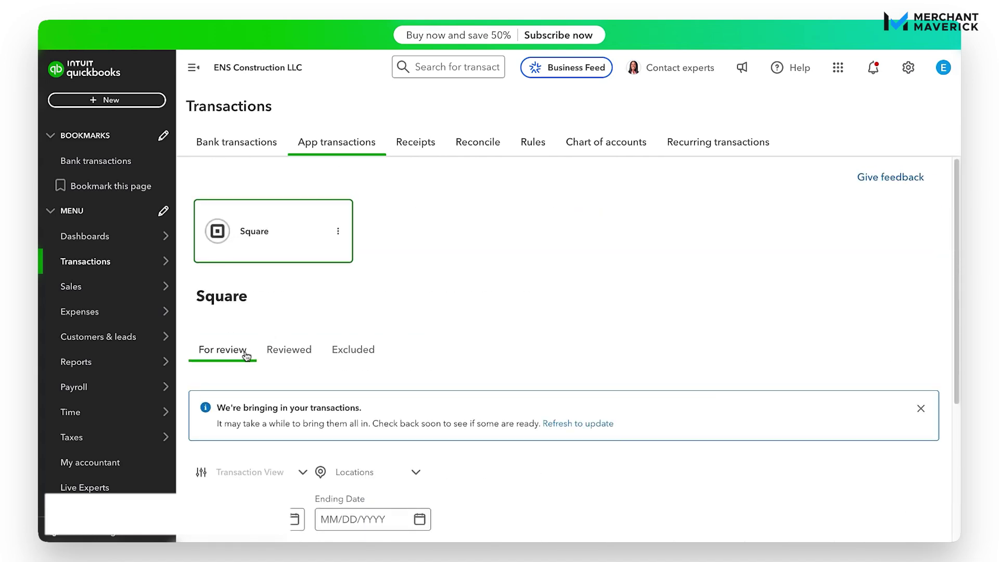
{"action": "left_click", "coordinate": [291, 351]}
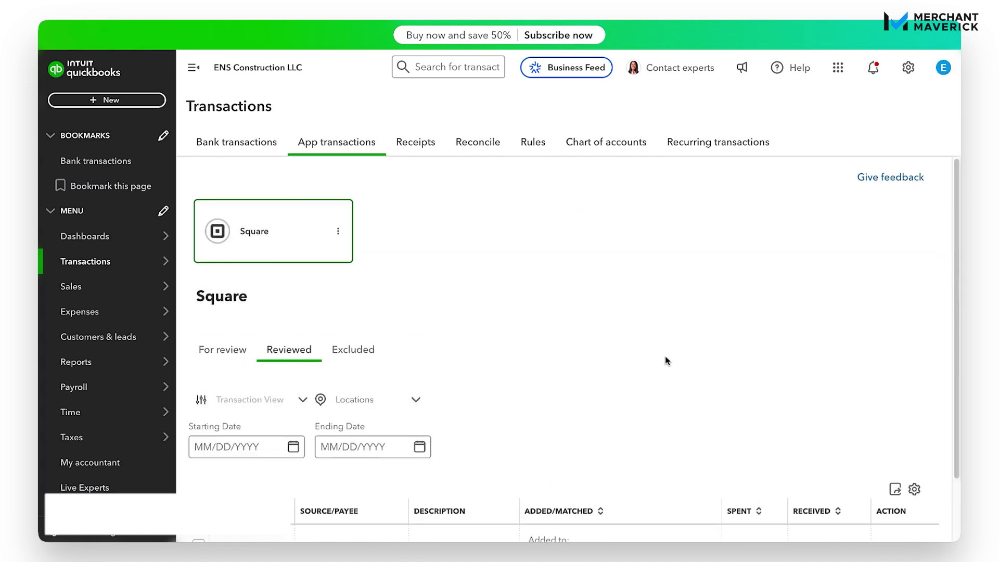
{"action": "scroll", "coordinate": [666, 361], "scroll_direction": "down", "scroll_amount": 1}
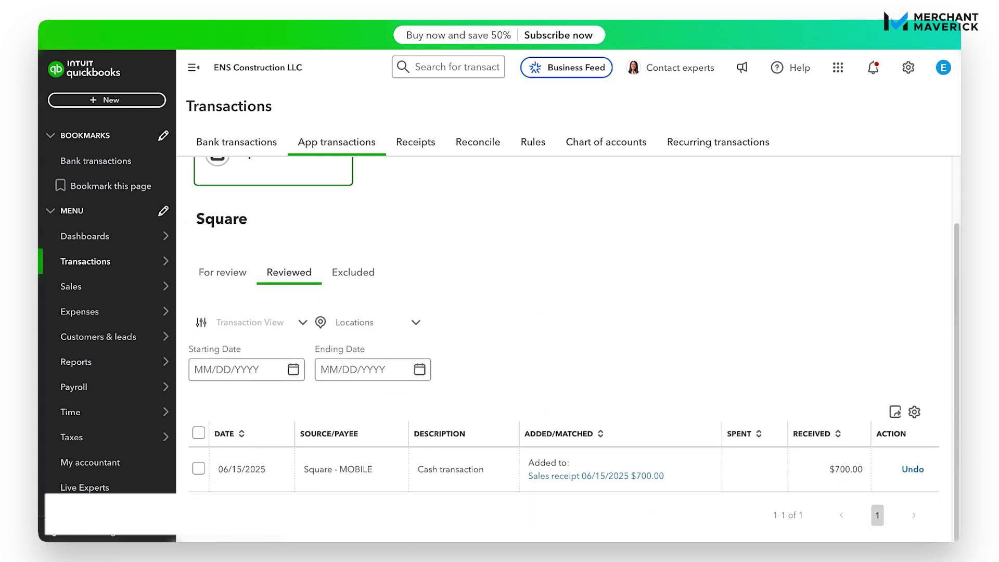
{"action": "scroll", "coordinate": [497, 261], "scroll_direction": "up", "scroll_amount": 1}
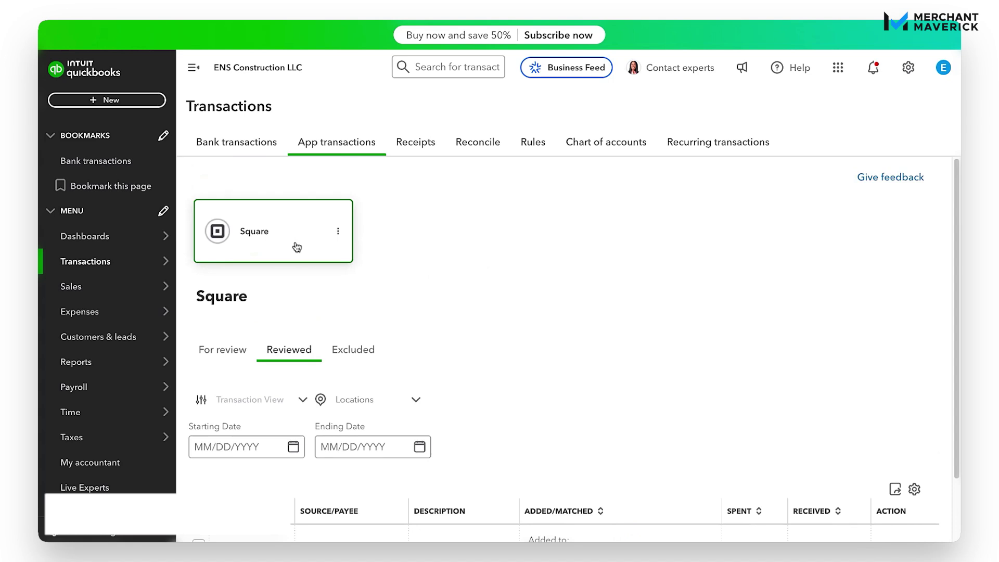
Review Square's Items, Customers and Advanced mappings, e.g. merchant fees to Square Fees
{"action": "left_click", "coordinate": [338, 234]}
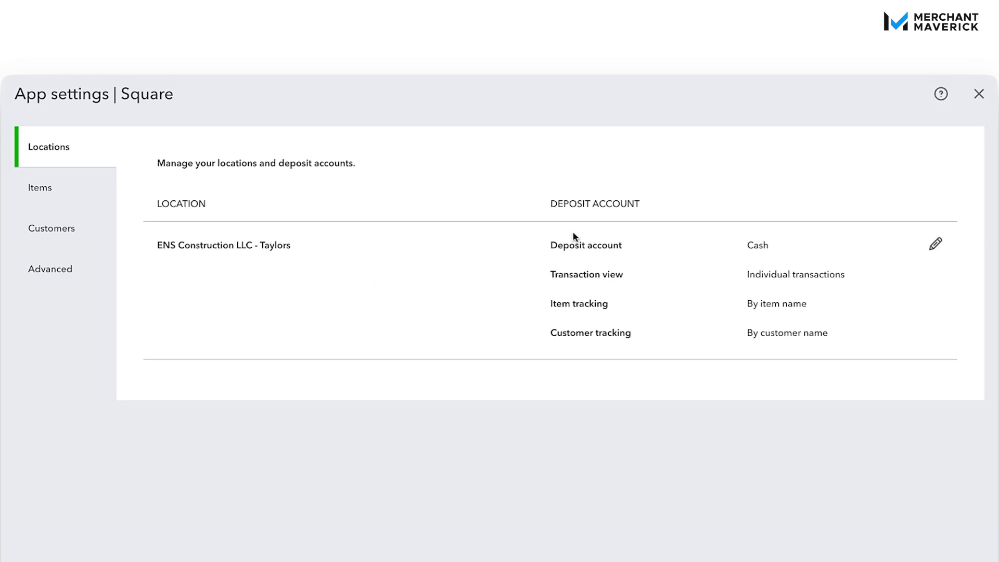
{"action": "left_click", "coordinate": [73, 196]}
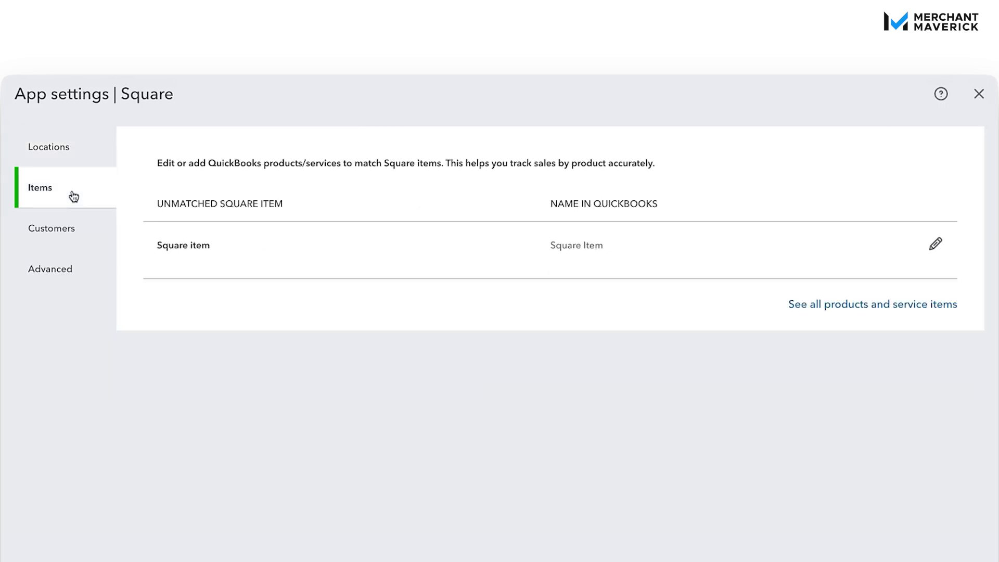
{"action": "left_click", "coordinate": [45, 232]}
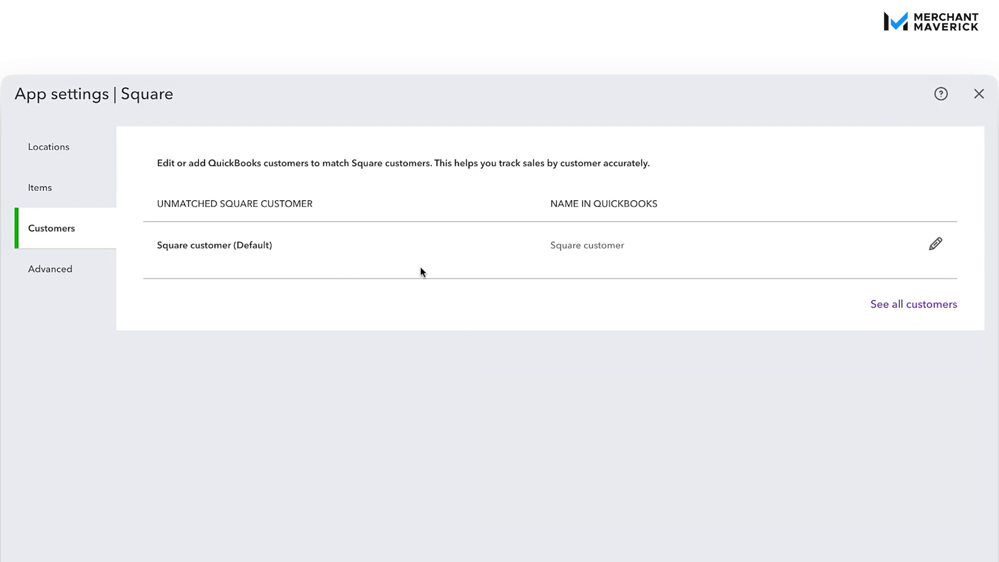
{"action": "left_click", "coordinate": [61, 271]}
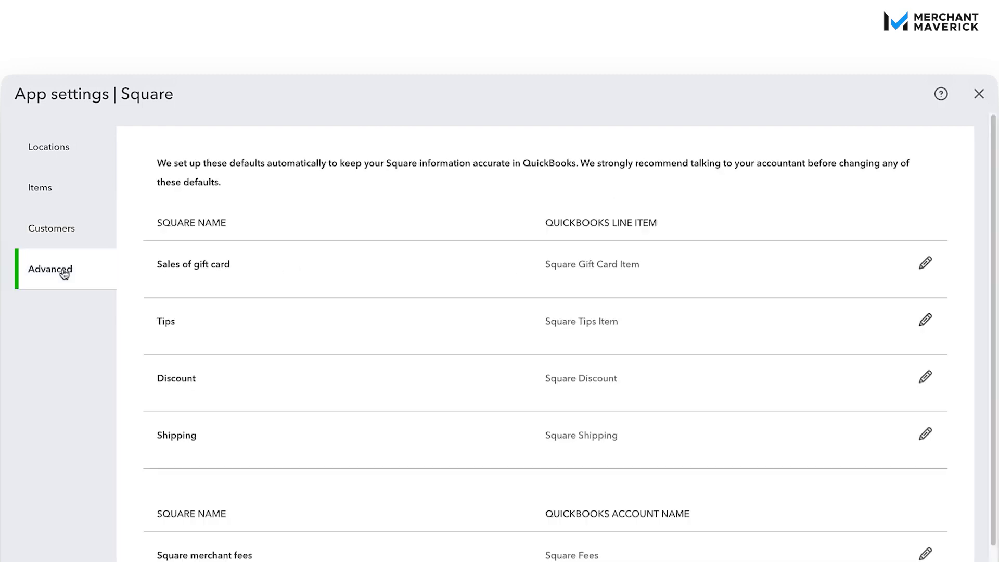
{"action": "scroll", "coordinate": [612, 347], "scroll_direction": "down", "scroll_amount": 1}
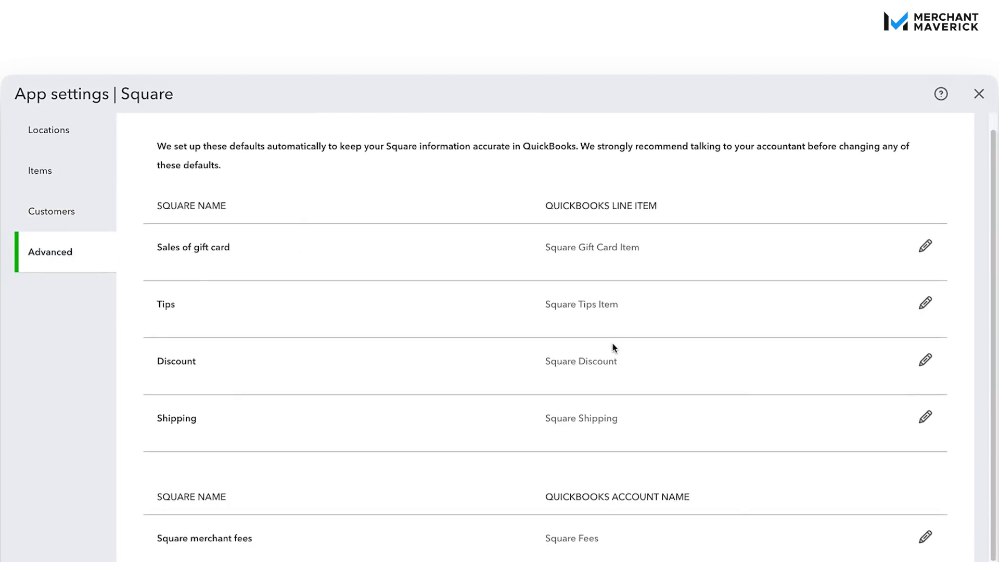
{"action": "scroll", "coordinate": [613, 348], "scroll_direction": "down", "scroll_amount": 1}
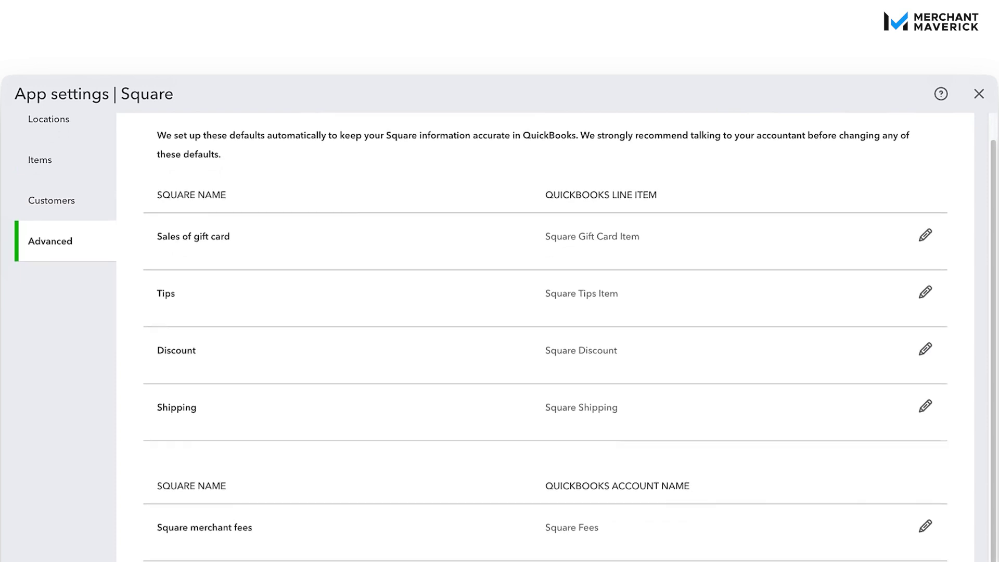
{"action": "scroll", "coordinate": [605, 200], "scroll_direction": "down", "scroll_amount": 1}
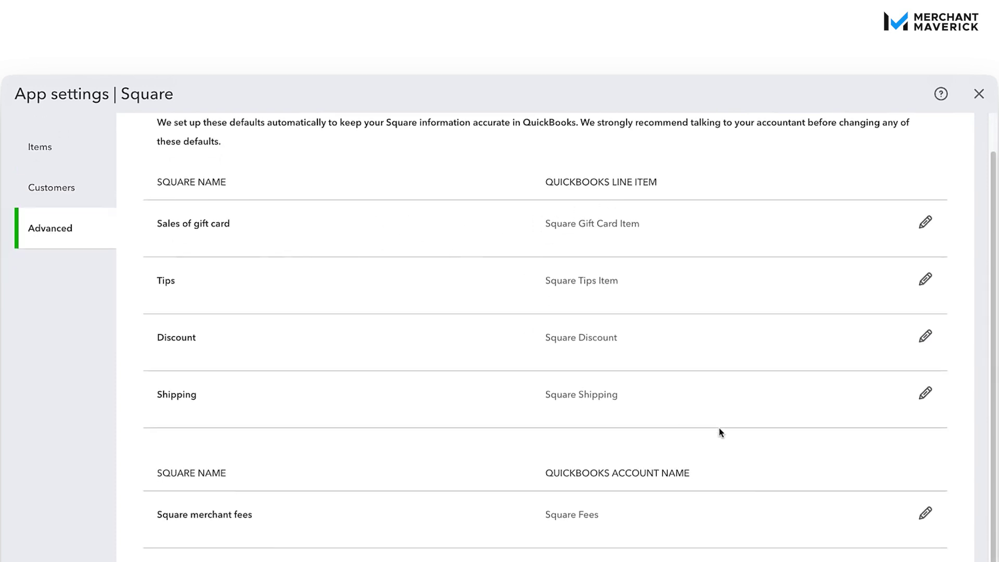
{"action": "scroll", "coordinate": [726, 431], "scroll_direction": "down", "scroll_amount": 1}
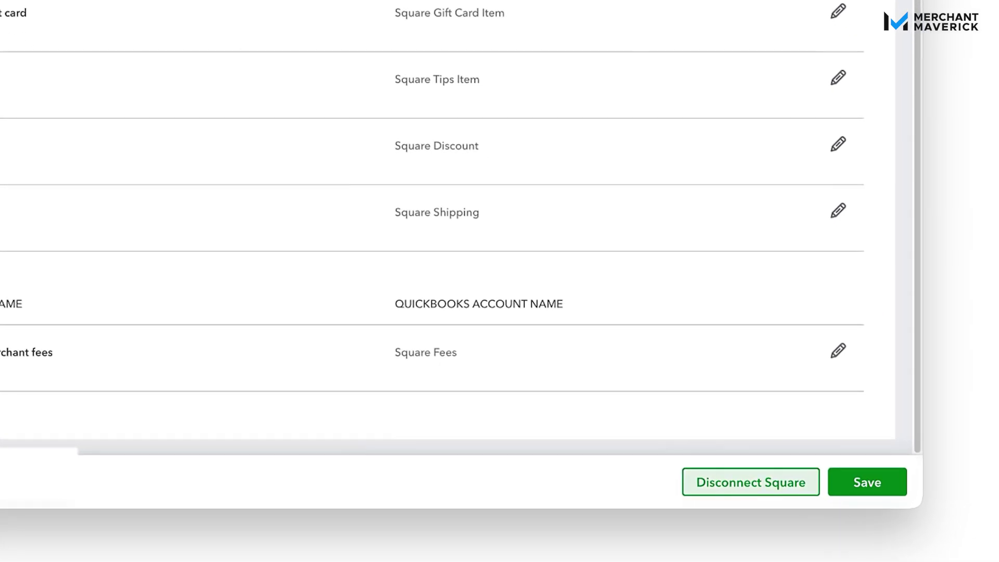
Save the Square App settings dialog to return to reviewed transactions
{"action": "left_click", "coordinate": [890, 471]}
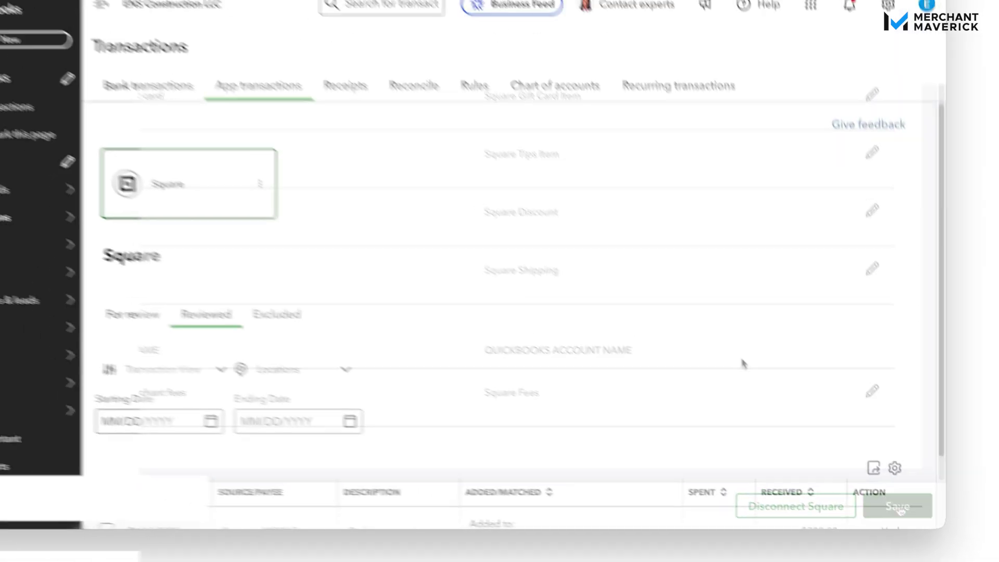